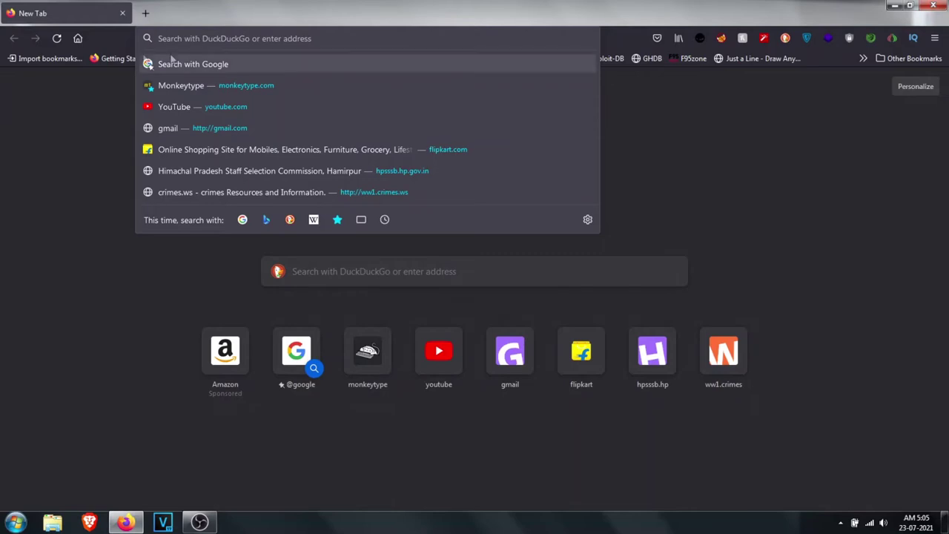
# Step: Open a new Firefox tab and go to the DuckDuckGo home page
pyautogui.click(77, 38)
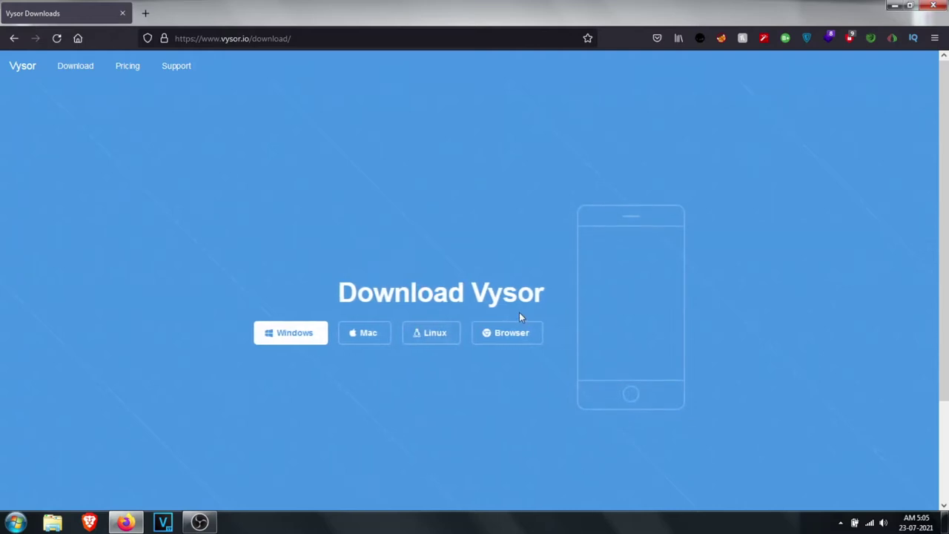
# Step: Download the Windows installer Vysor-win-4.1.62.exe from vysor.io through IDM and open it
pyautogui.click(307, 335)
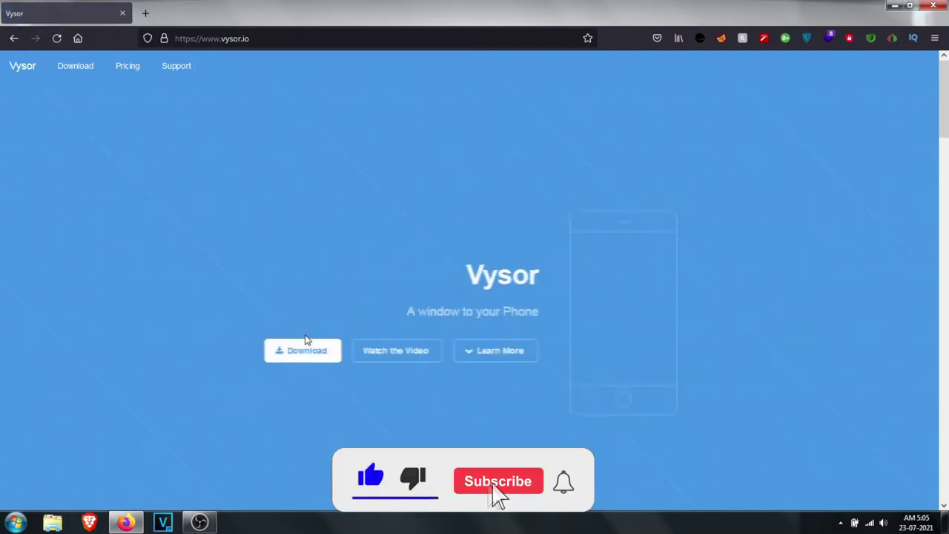
pyautogui.scroll(-2, 305, 334)
pyautogui.click(311, 243)
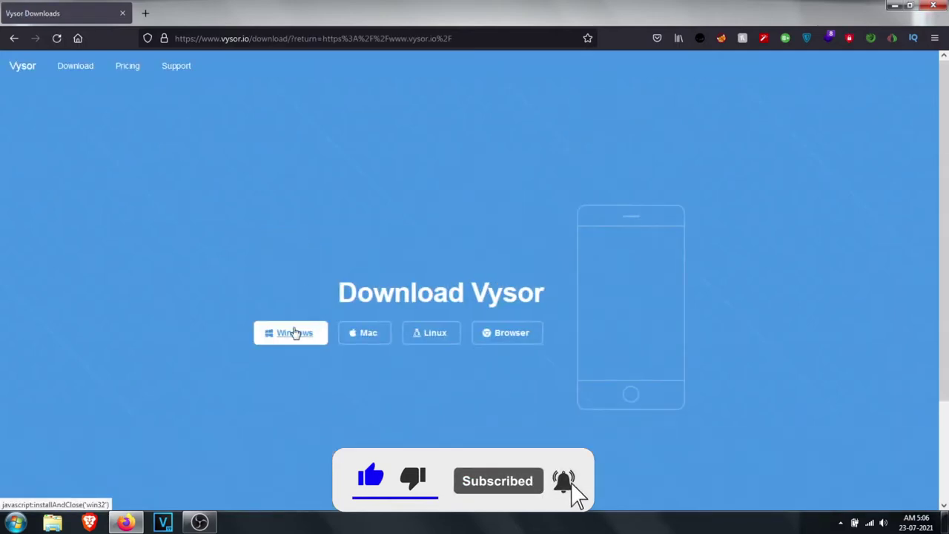
pyautogui.click(292, 333)
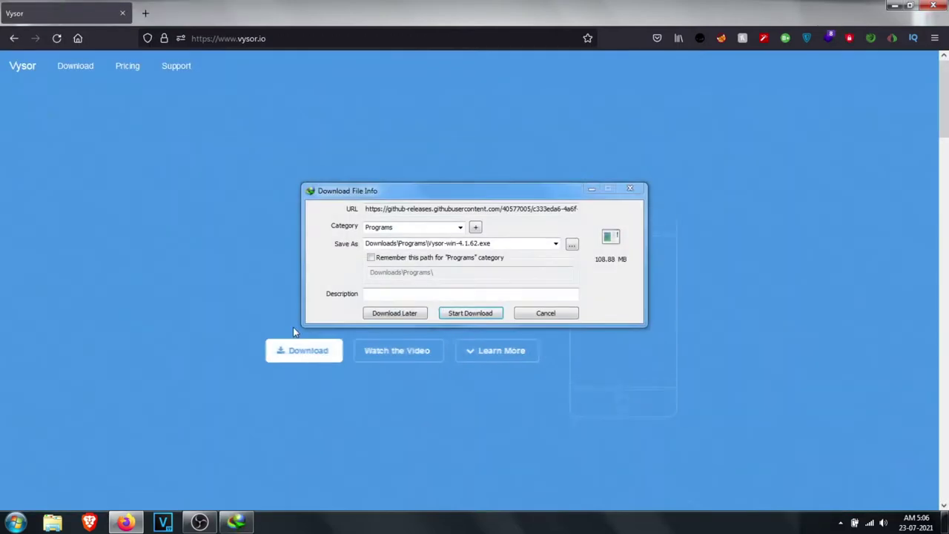
pyautogui.click(473, 312)
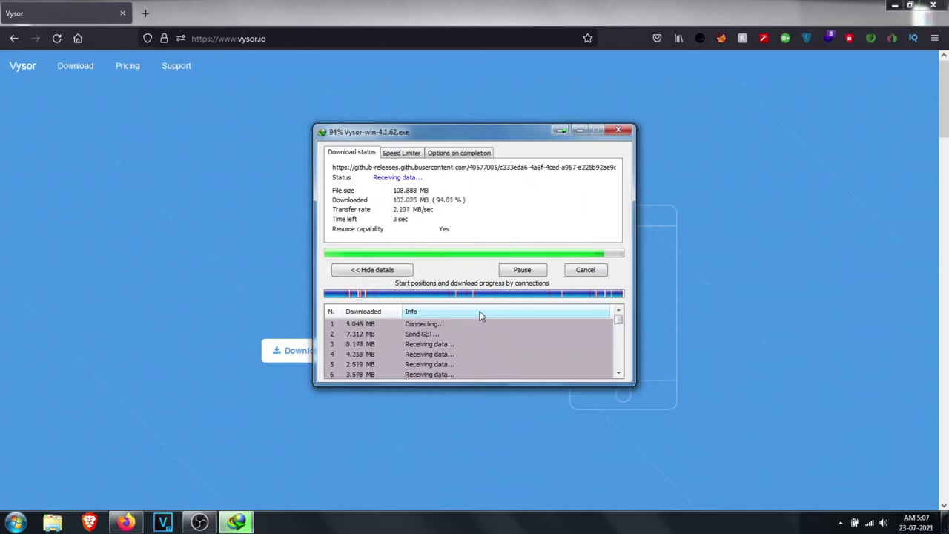
pyautogui.click(391, 300)
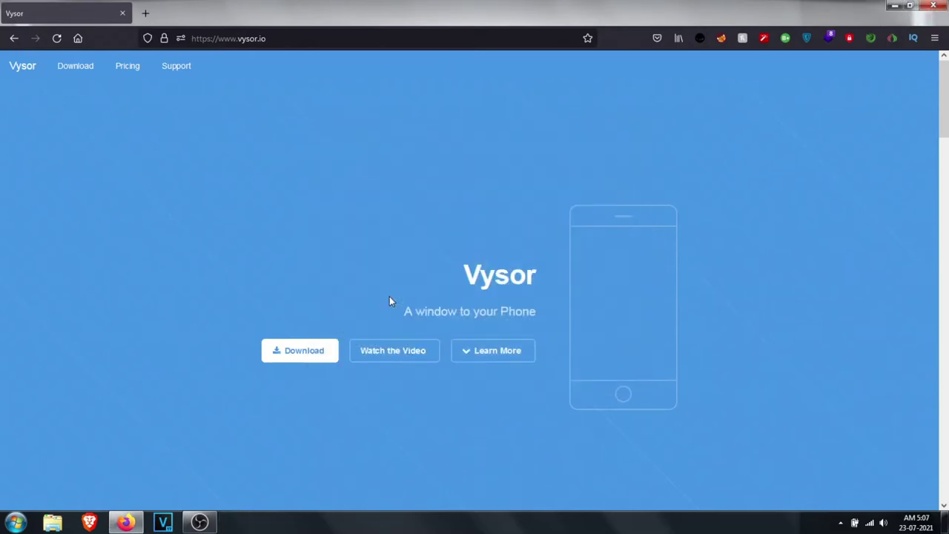
# Step: Run the Vysor installer and allow Vysor through the Windows Firewall
pyautogui.click(895, 5)
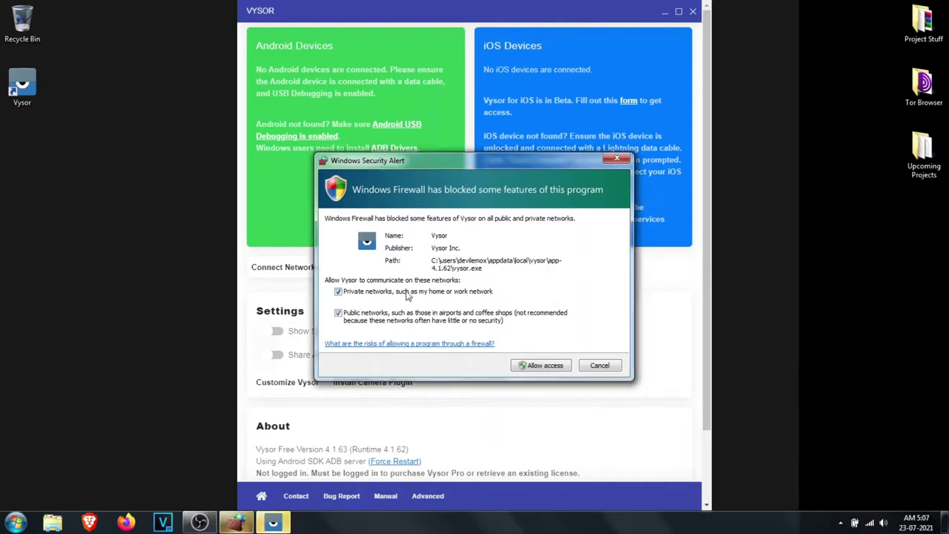
pyautogui.click(518, 363)
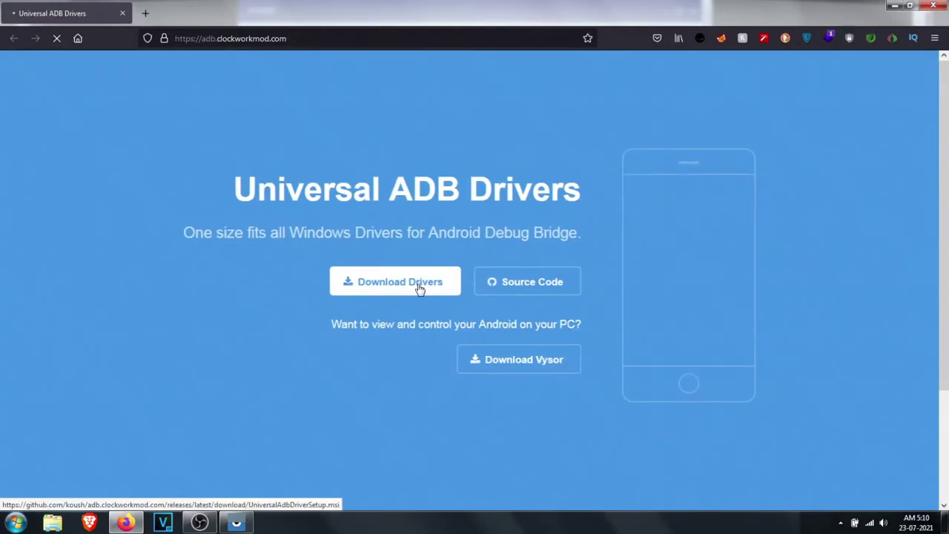
# Step: Download and install the Universal Adb Driver from adb.clockworkmod.com, accepting the unverified driver software
pyautogui.click(418, 287)
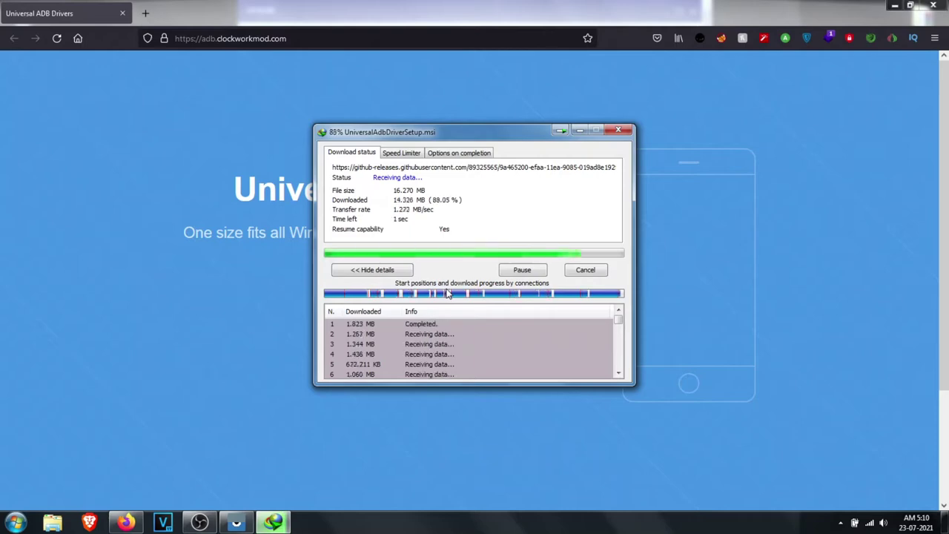
pyautogui.click(586, 361)
pyautogui.click(587, 362)
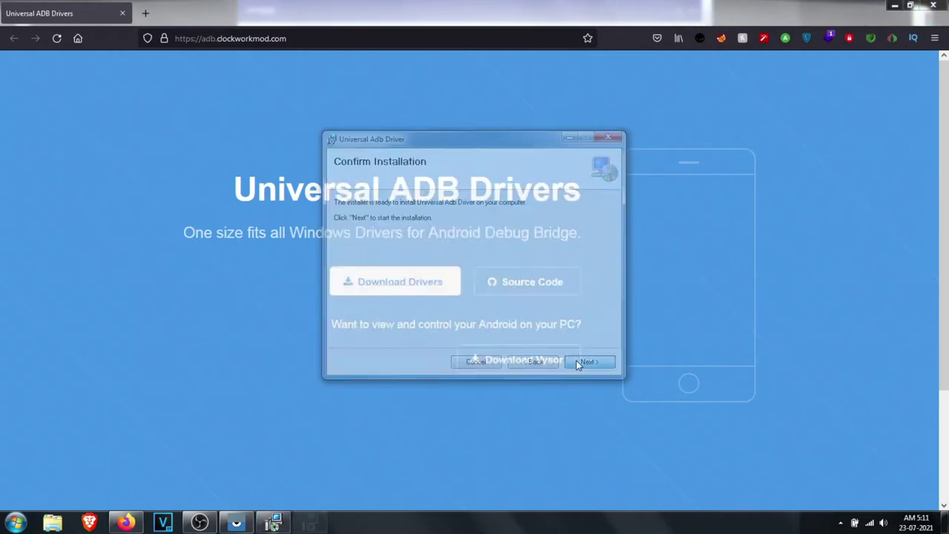
pyautogui.click(586, 361)
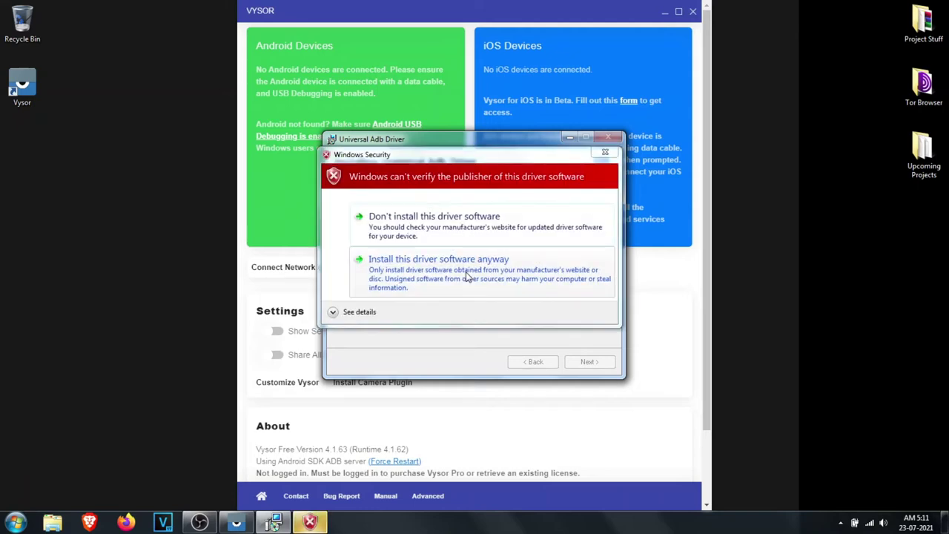
pyautogui.click(468, 276)
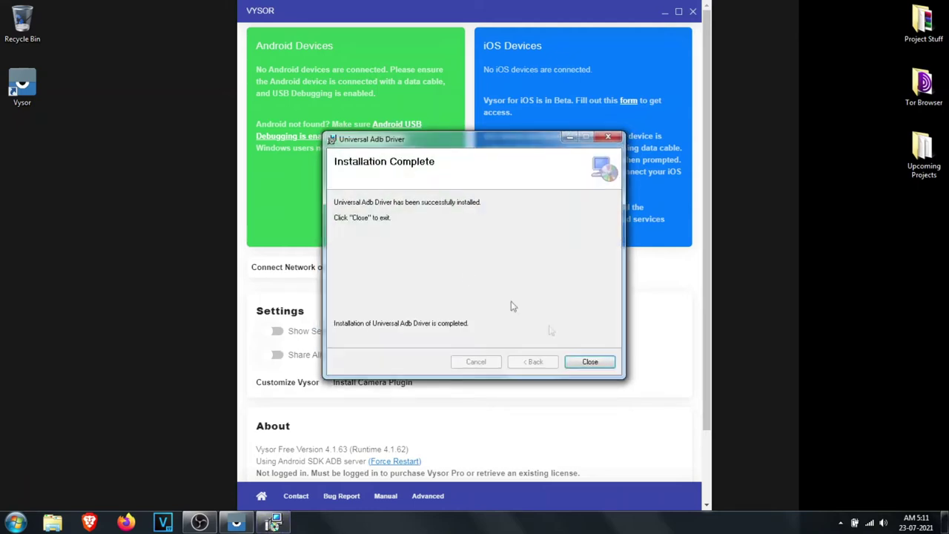
pyautogui.click(589, 362)
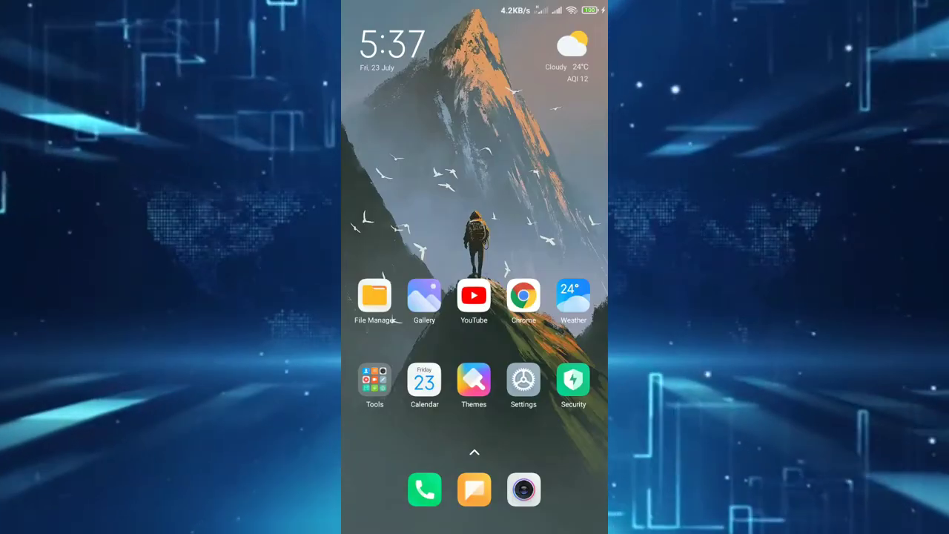
# Step: Open the Vysor app on the phone from its Play Store page
pyautogui.scroll(-5, 475, 267)
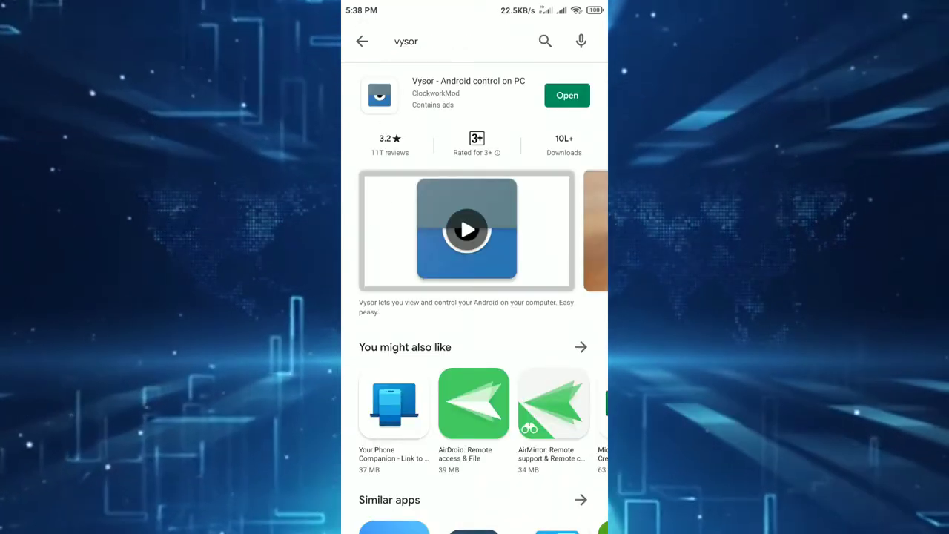
pyautogui.click(445, 89)
pyautogui.scroll(-10, 474, 297)
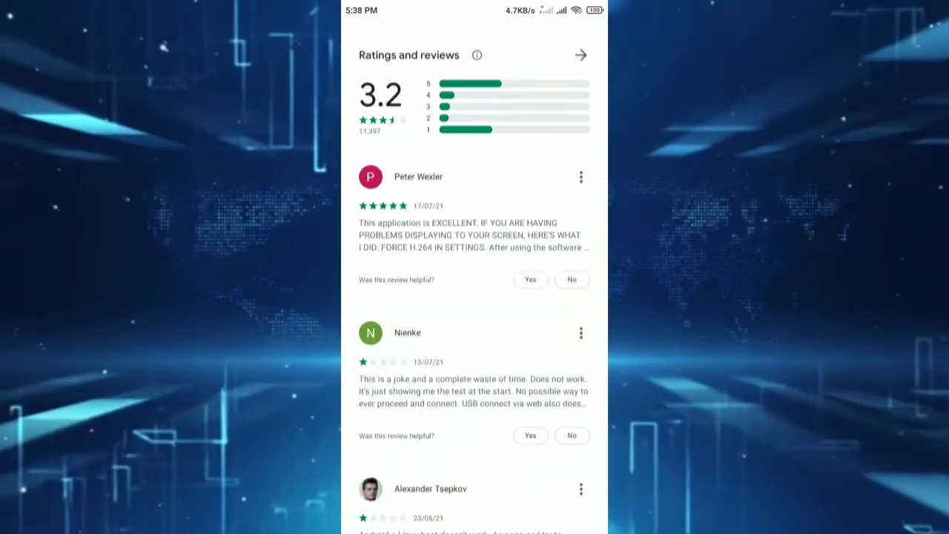
pyautogui.scroll(10, 475, 296)
pyautogui.click(535, 160)
# Step: Go through Vysor's setup to Developer options and turn on USB debugging
pyautogui.click(558, 384)
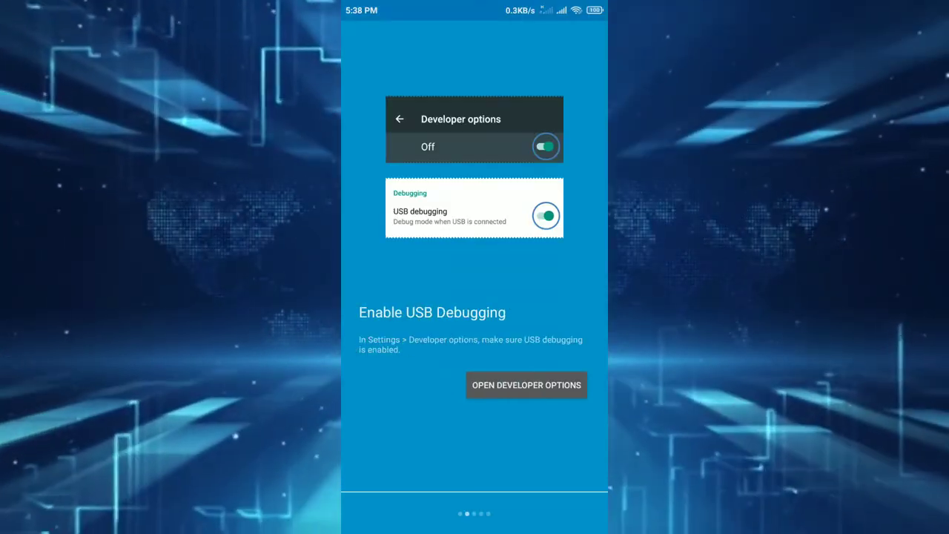
pyautogui.click(526, 385)
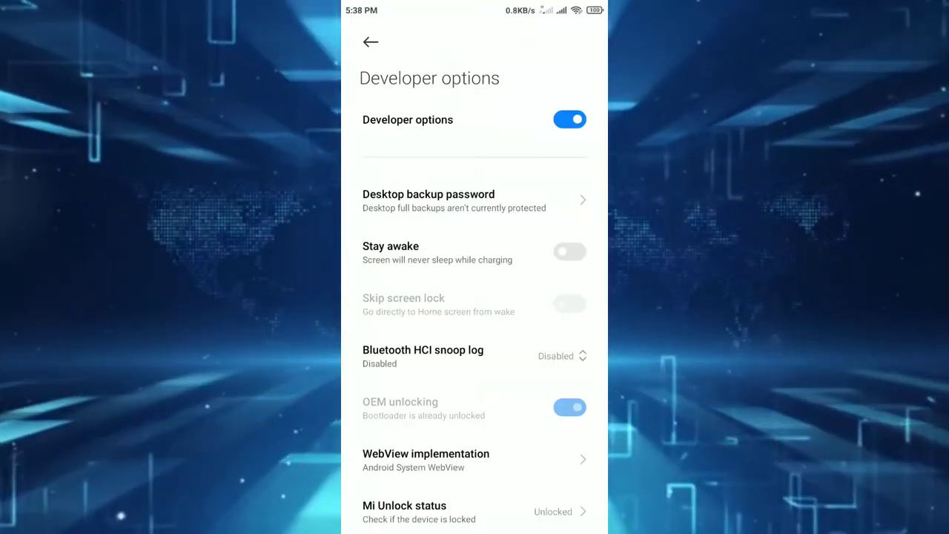
pyautogui.scroll(-15, 475, 297)
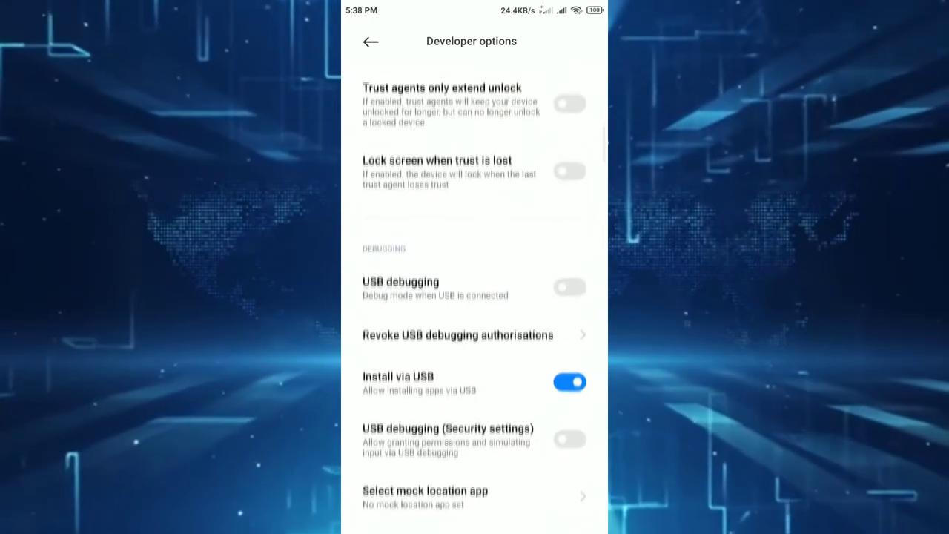
pyautogui.click(570, 285)
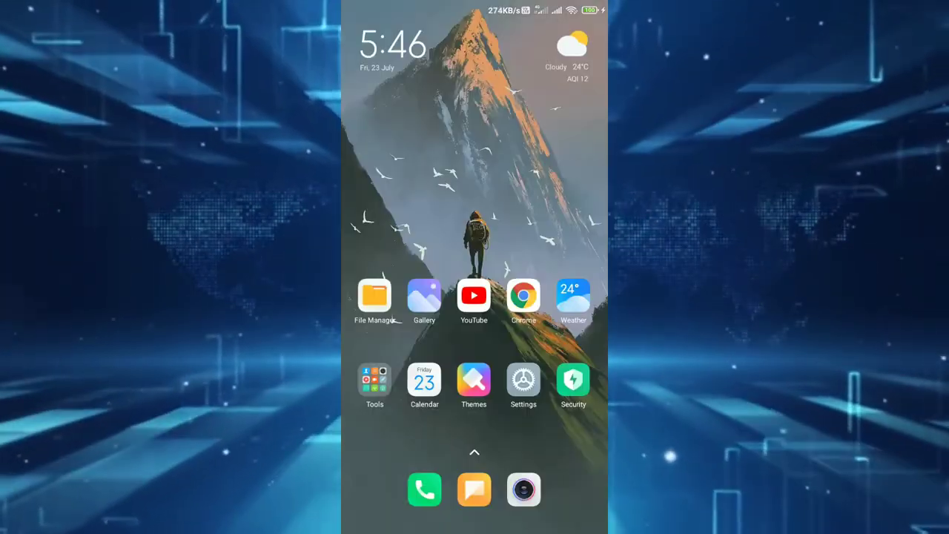
# Step: In Settings > About phone, tap MIUI version repeatedly to enable developer mode
pyautogui.click(524, 379)
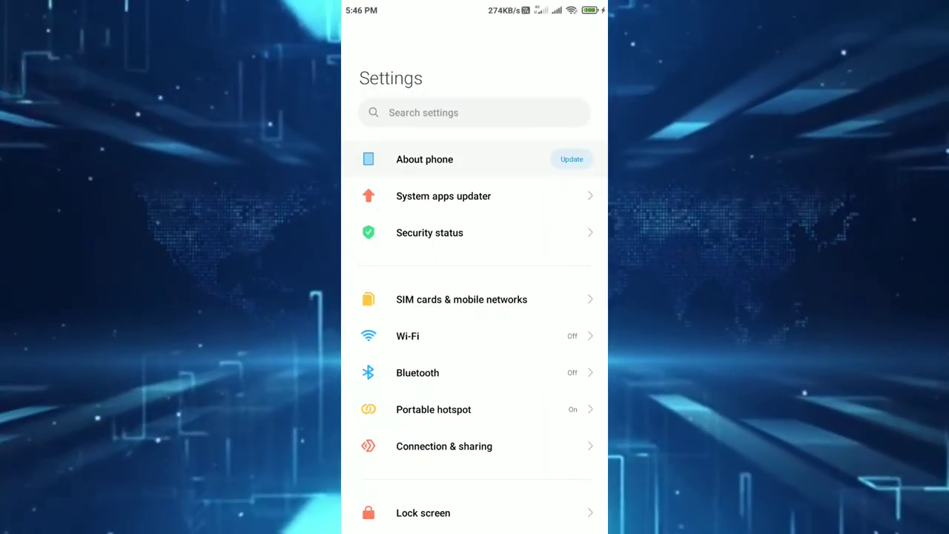
pyautogui.click(424, 159)
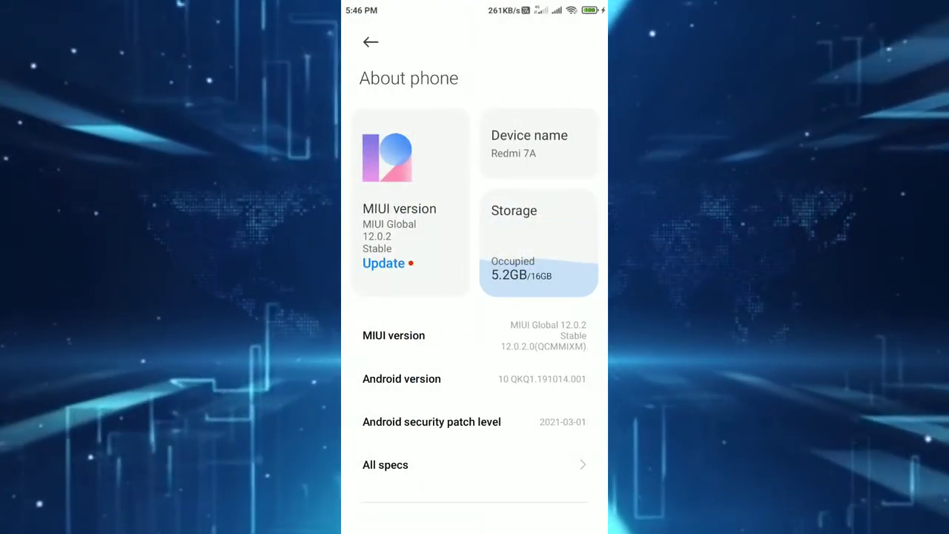
pyautogui.scroll(-3, 475, 297)
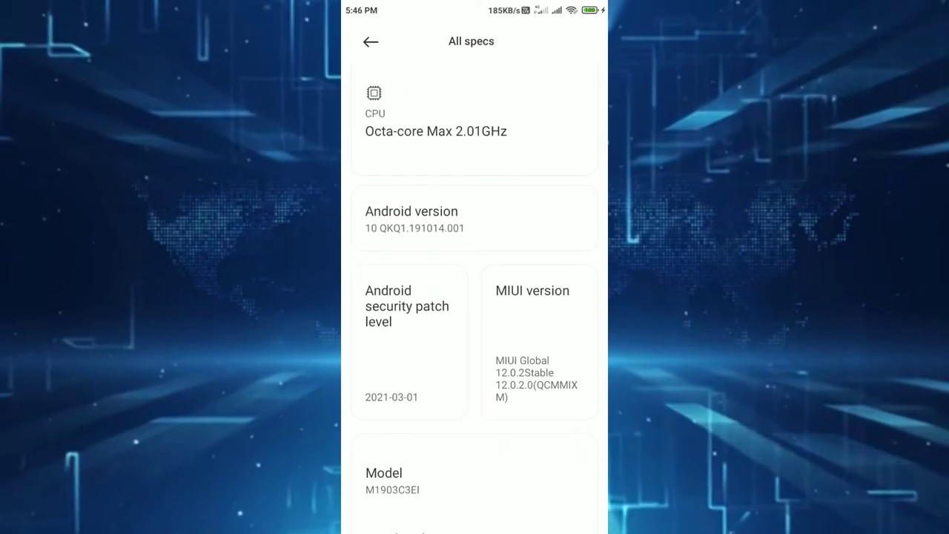
pyautogui.click(533, 334)
pyautogui.click(533, 334)
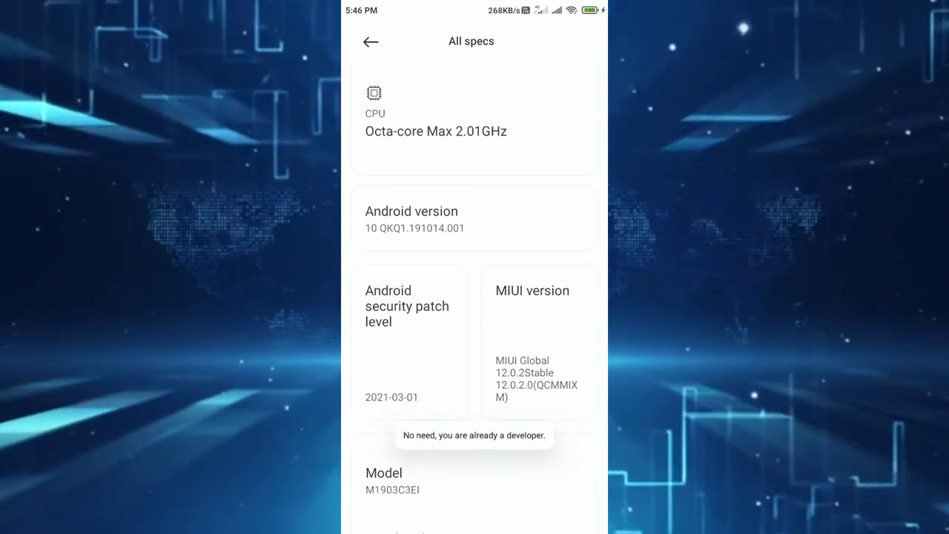
pyautogui.click(533, 334)
pyautogui.click(533, 333)
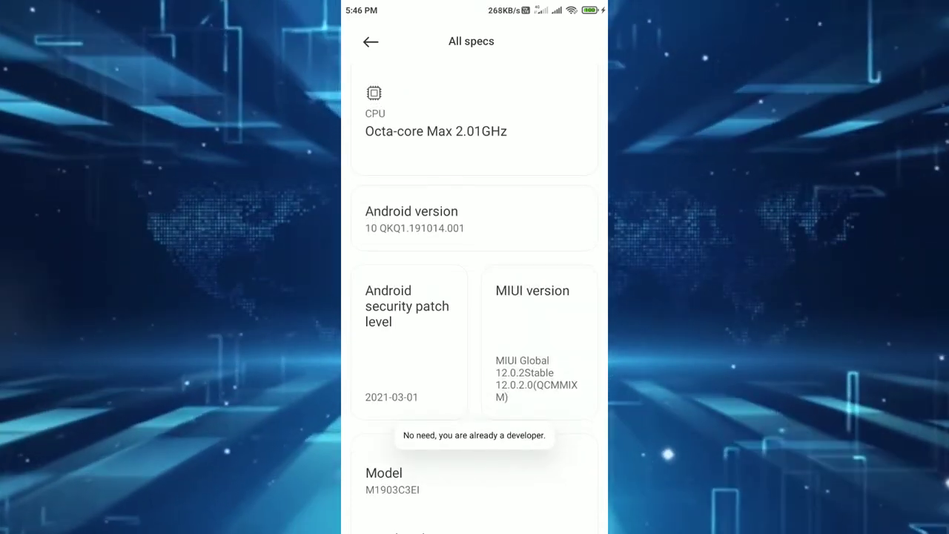
# Step: Return to Settings and open Additional settings > Developer options
pyautogui.click(371, 42)
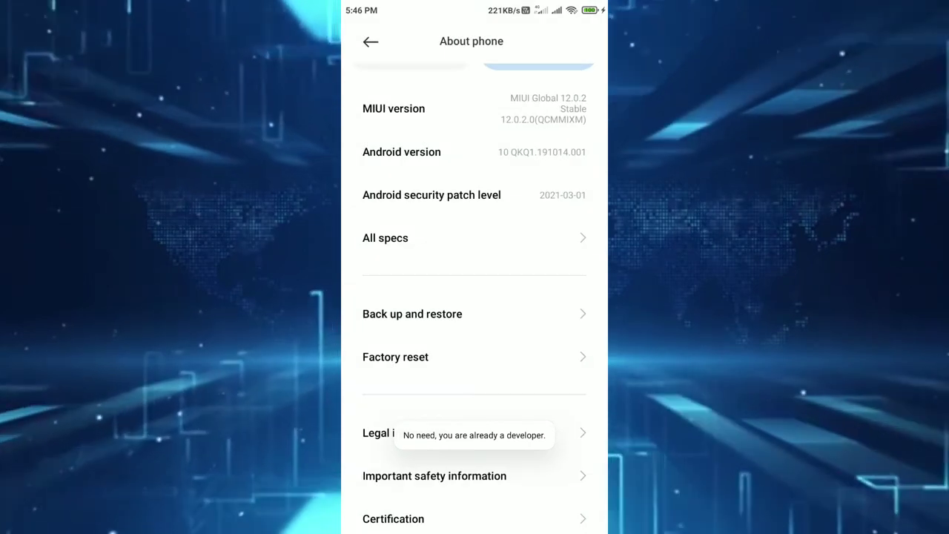
pyautogui.click(371, 42)
pyautogui.moveTo(475, 528); pyautogui.dragTo(474, 334)
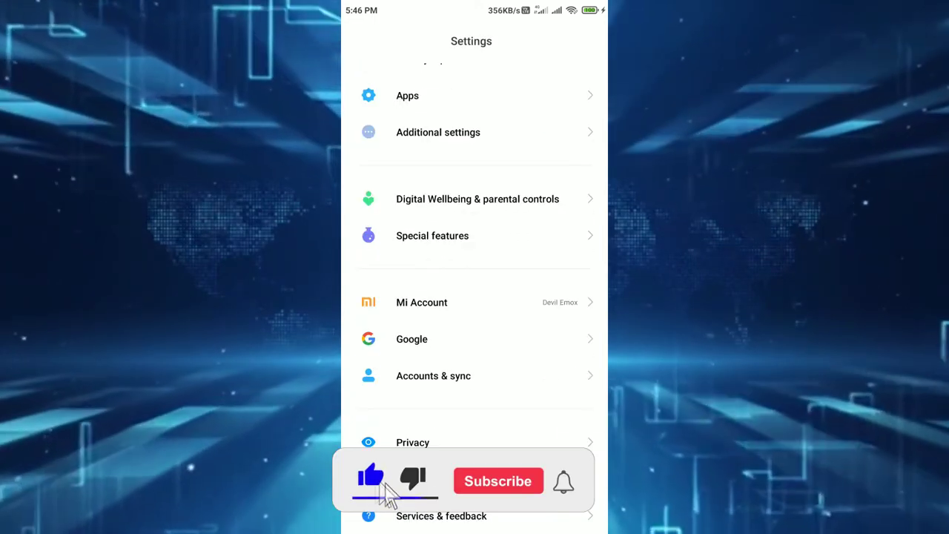
pyautogui.click(438, 132)
pyautogui.scroll(-3, 475, 259)
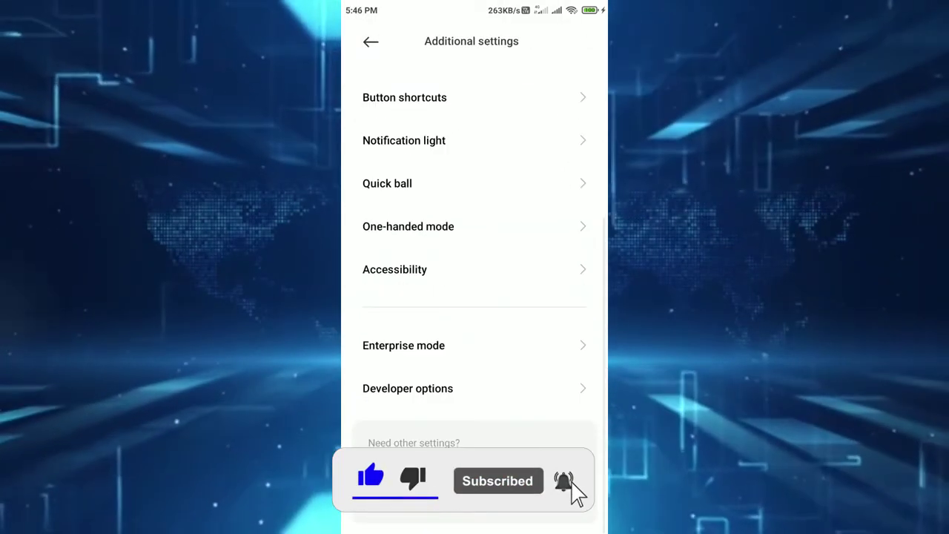
pyautogui.click(408, 389)
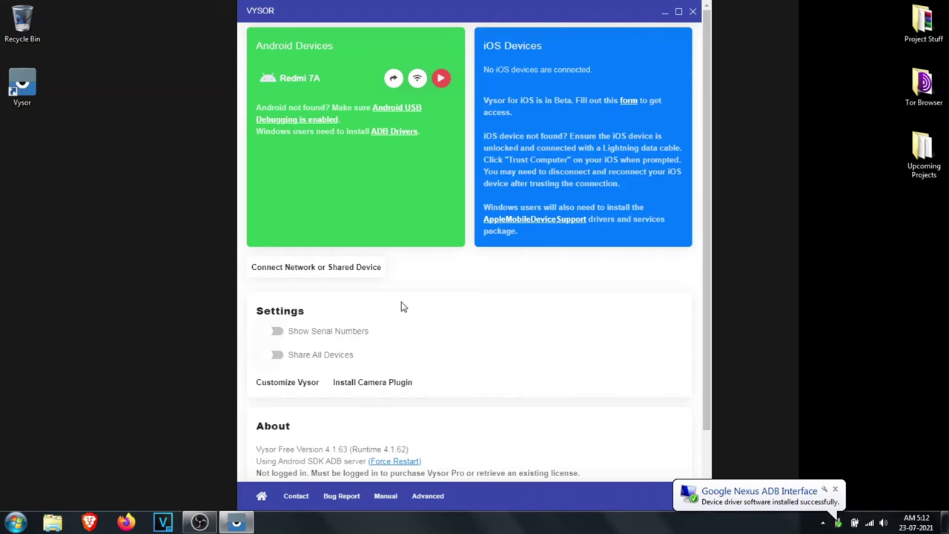
# Step: Start mirroring the Redmi 7A from Vysor's Android Devices panel
pyautogui.click(441, 78)
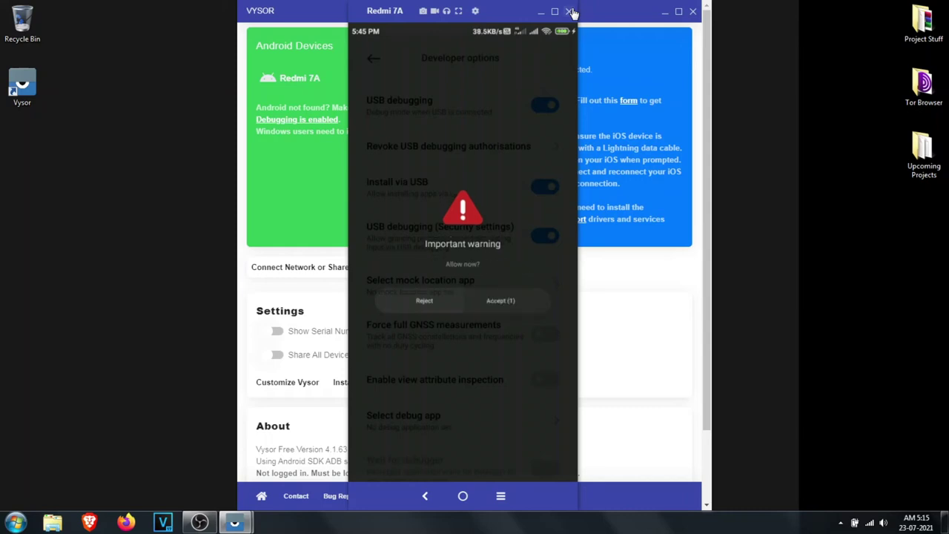
# Step: Leave Developer options and clear all recent apps on the mirrored Redmi 7A
pyautogui.click(375, 58)
pyautogui.click(500, 496)
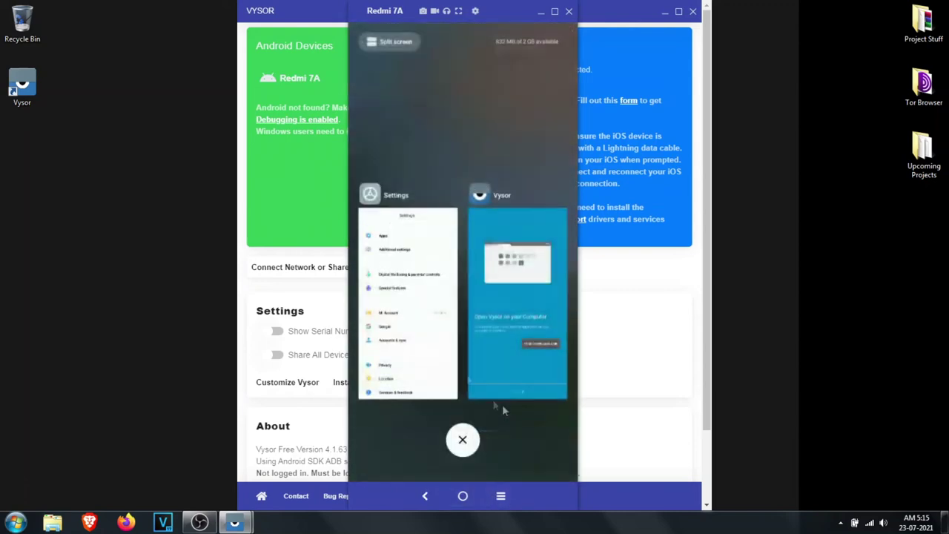
pyautogui.click(461, 439)
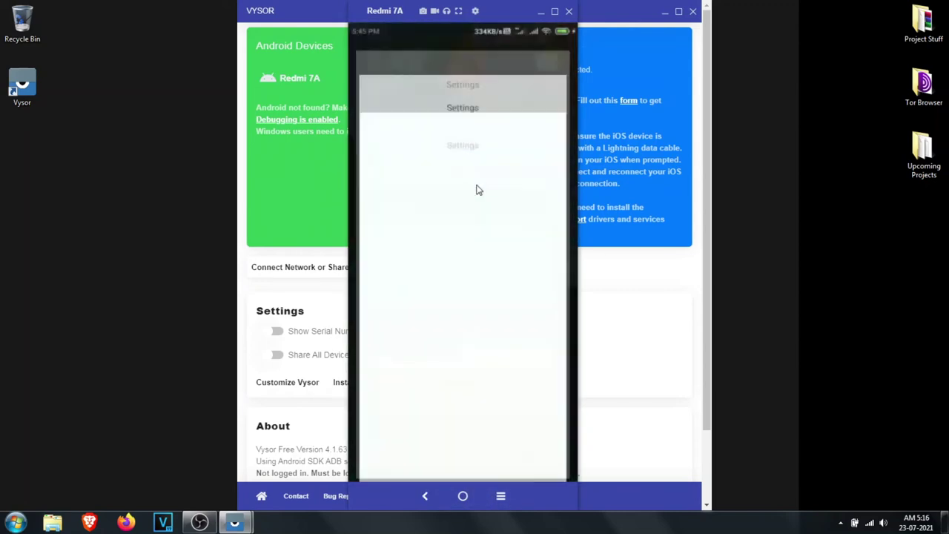